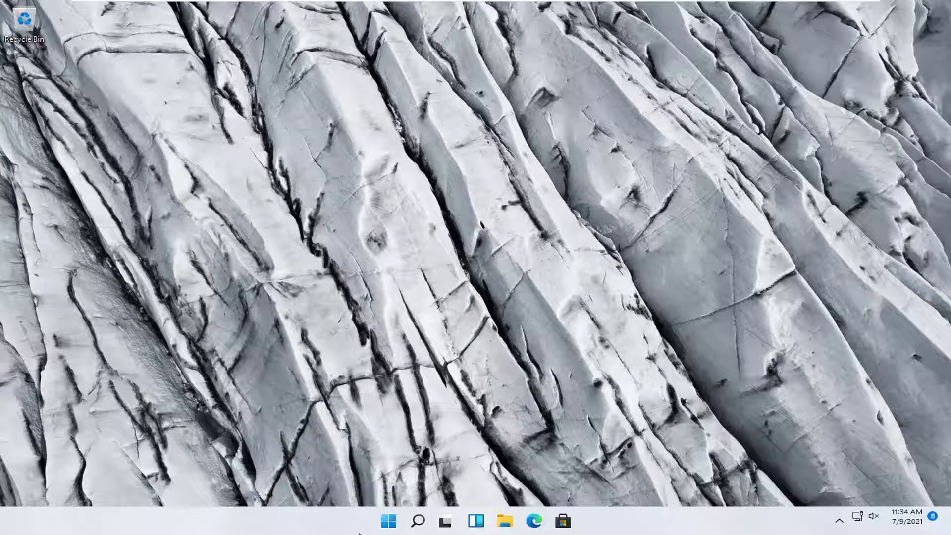
Step: Open Settings and reach the Power entry under System > Troubleshoot > Other troubleshooters
right_click(390, 524)
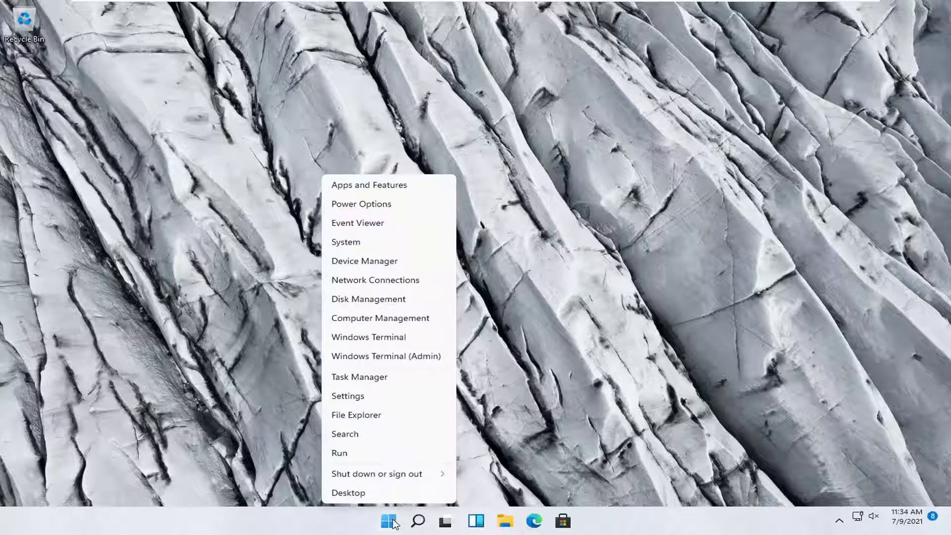
left_click(347, 396)
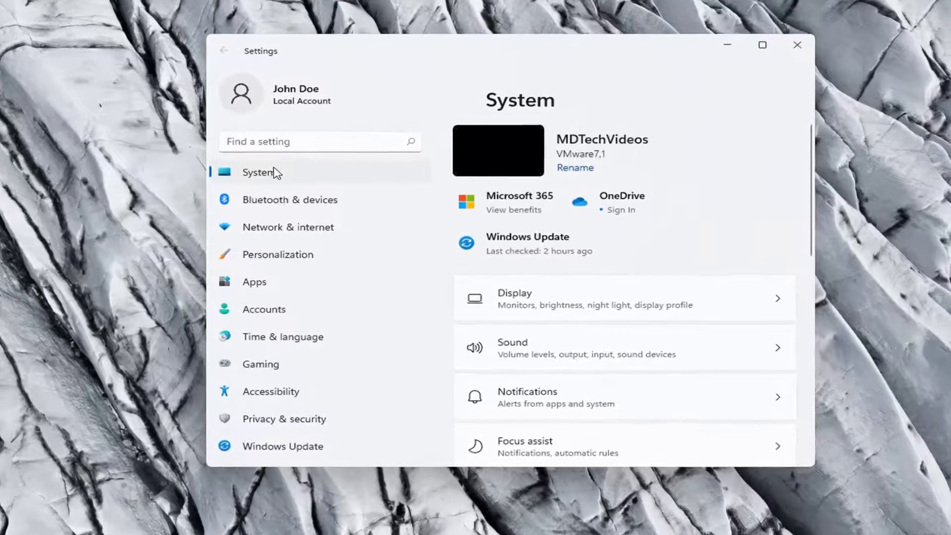
left_click(317, 161)
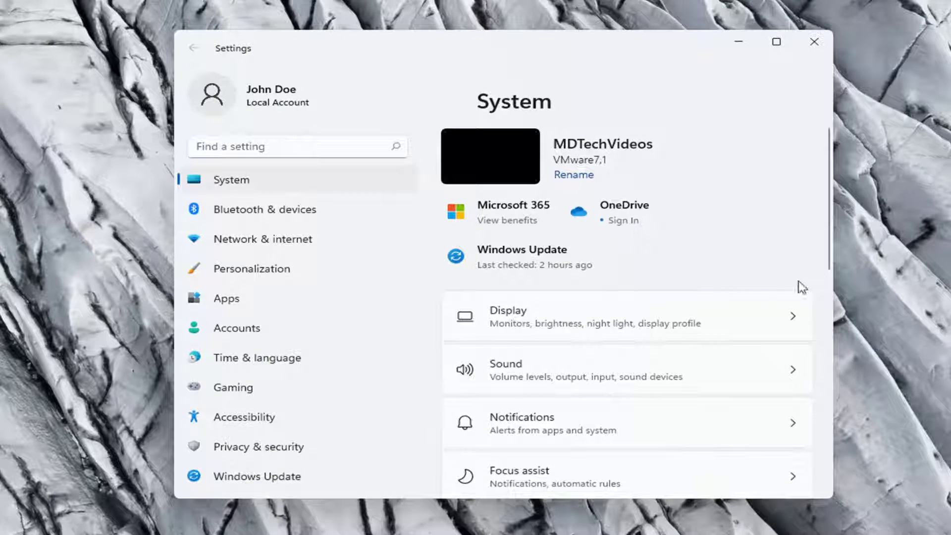
scroll(766, 303, "down", 5)
scroll(764, 324, "down", 3)
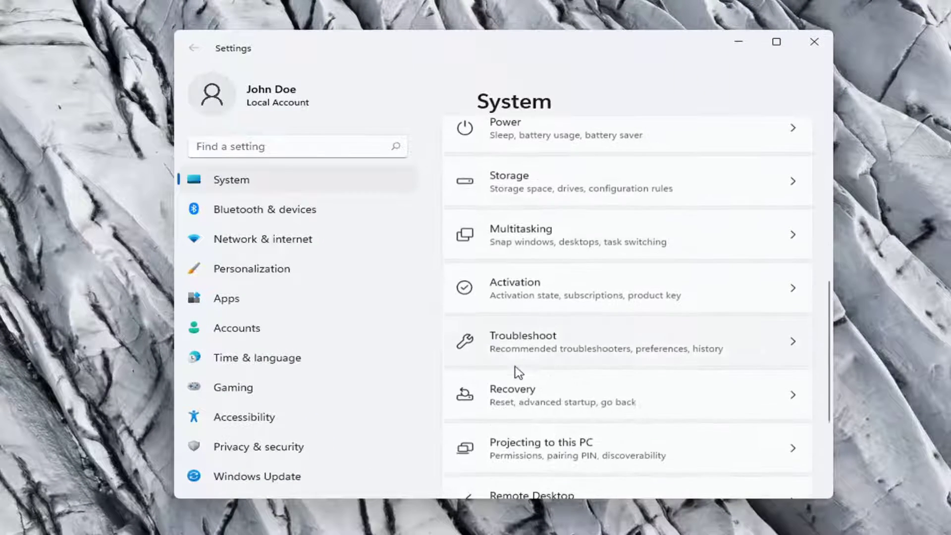
left_click(596, 350)
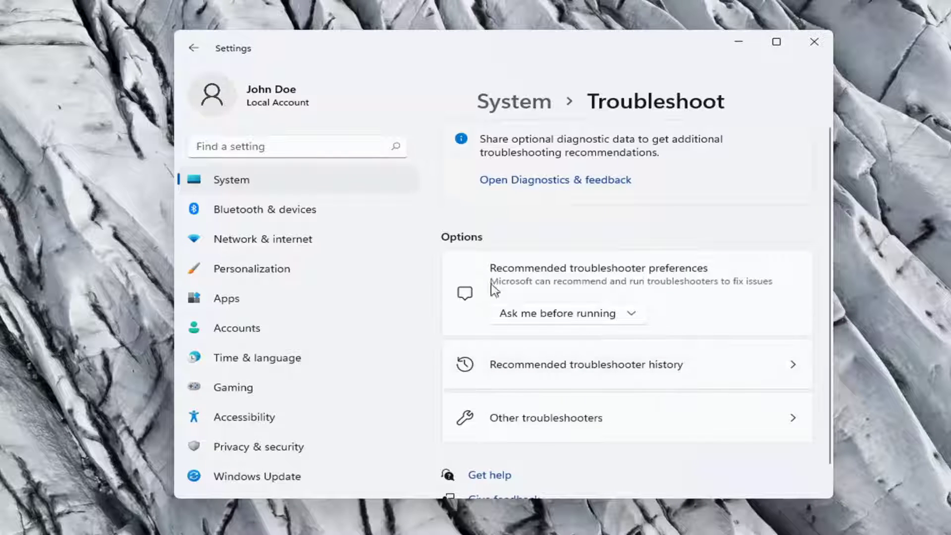
left_click(540, 428)
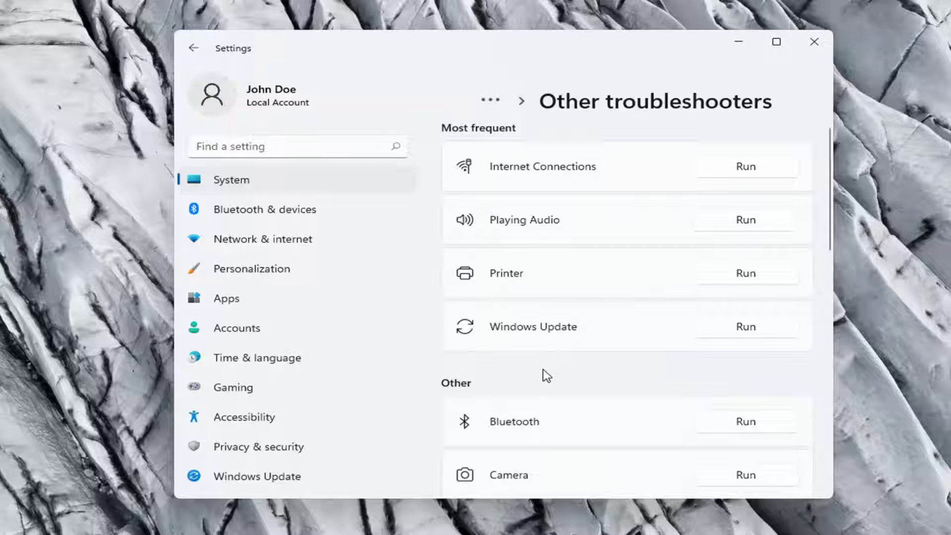
scroll(550, 394, "down", 8)
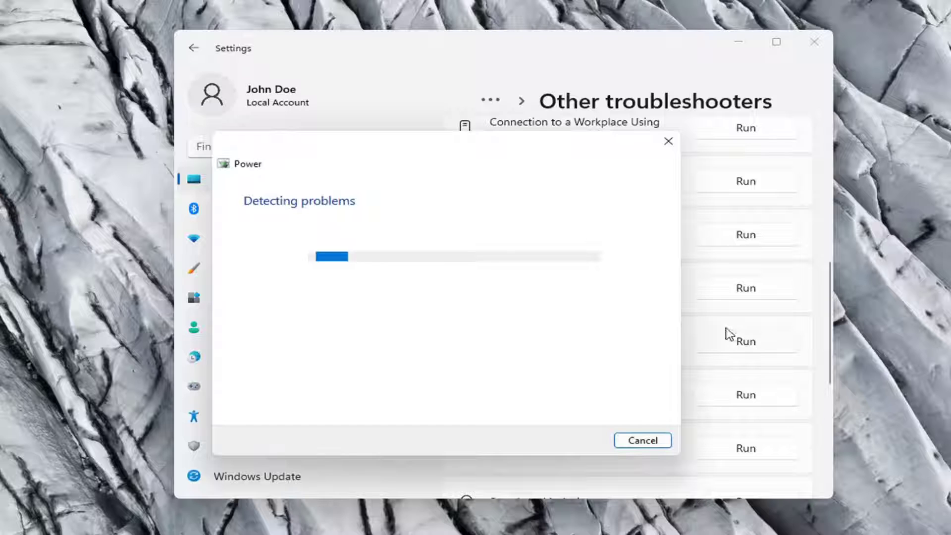
Step: Close the finished Power troubleshooter, then close the Settings window
left_click_drag(493, 152, 524, 134)
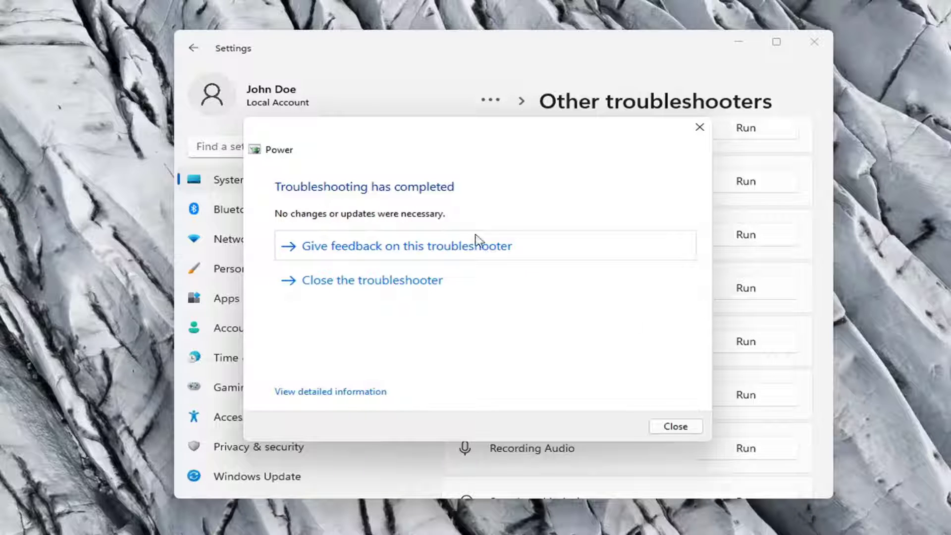
left_click(683, 427)
left_click(814, 42)
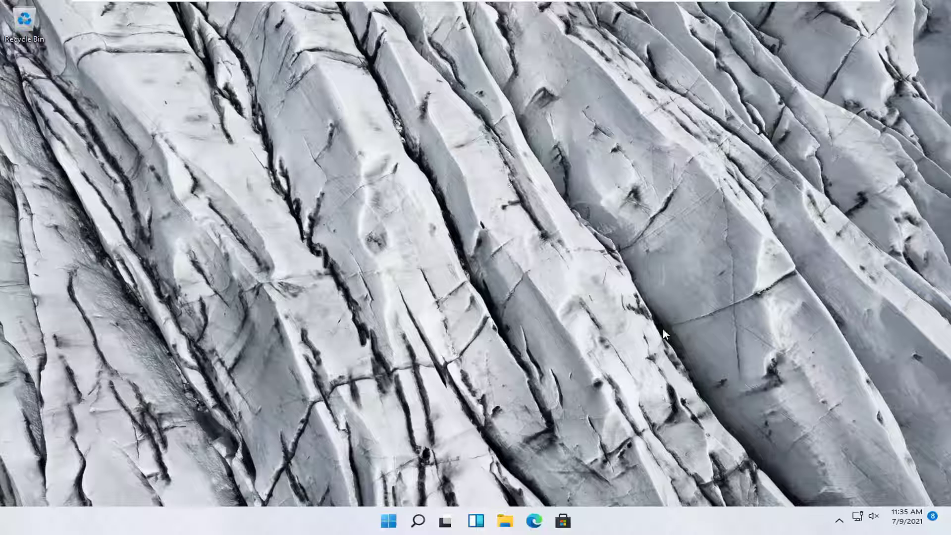
Step: Open Control Panel from search, view items as Large icons, and open Power Options
left_click(417, 521)
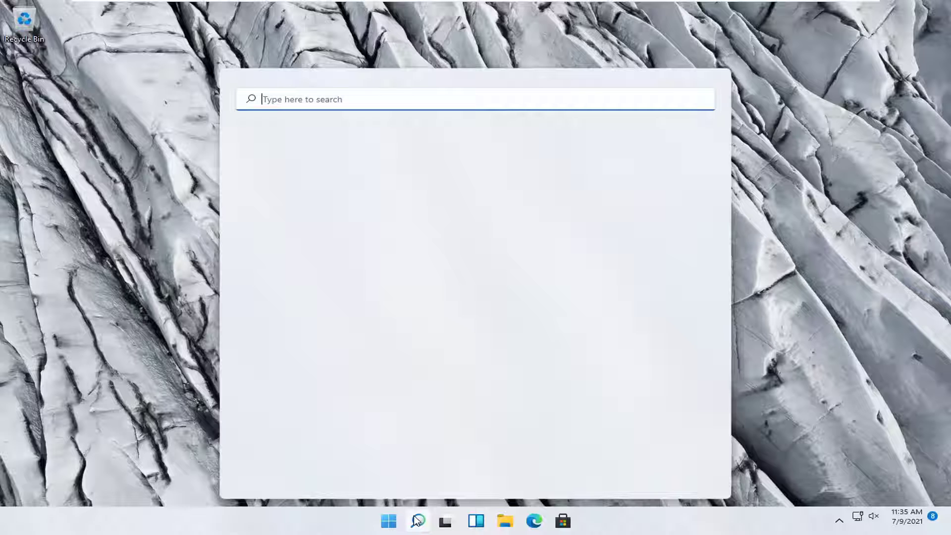
type("control panel")
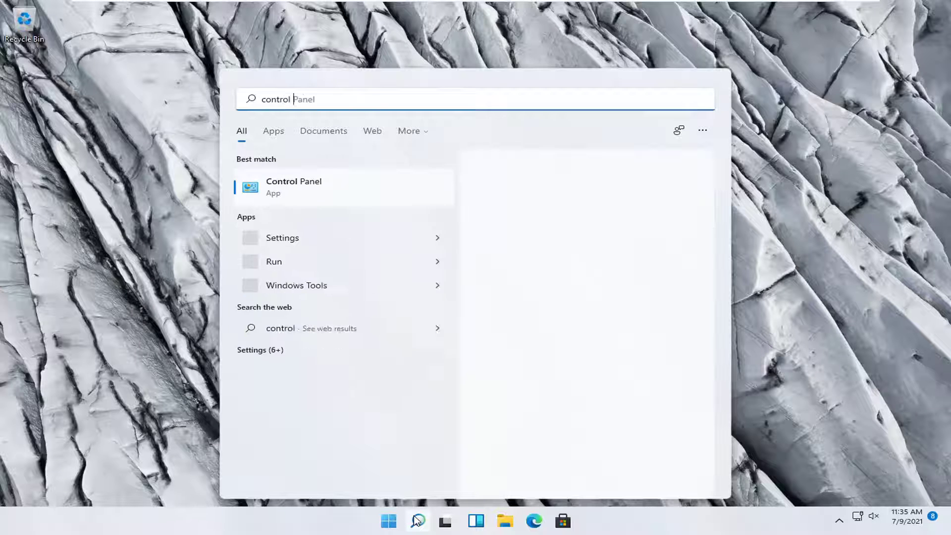
left_click(277, 192)
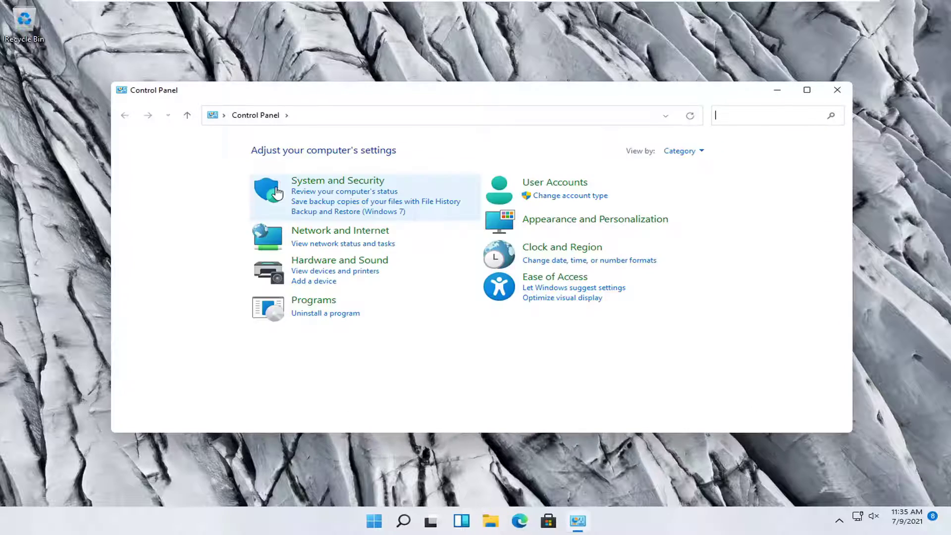
left_click(685, 150)
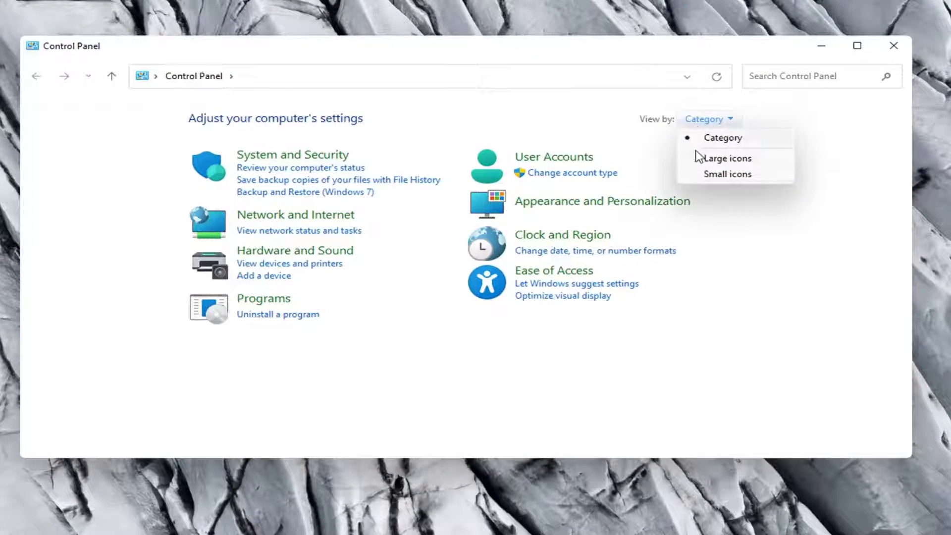
left_click(689, 173)
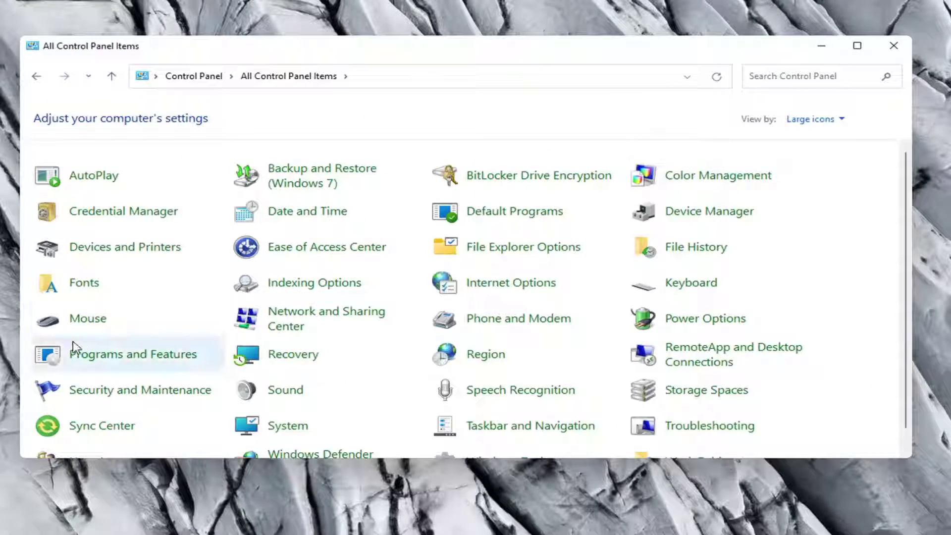
left_click(677, 323)
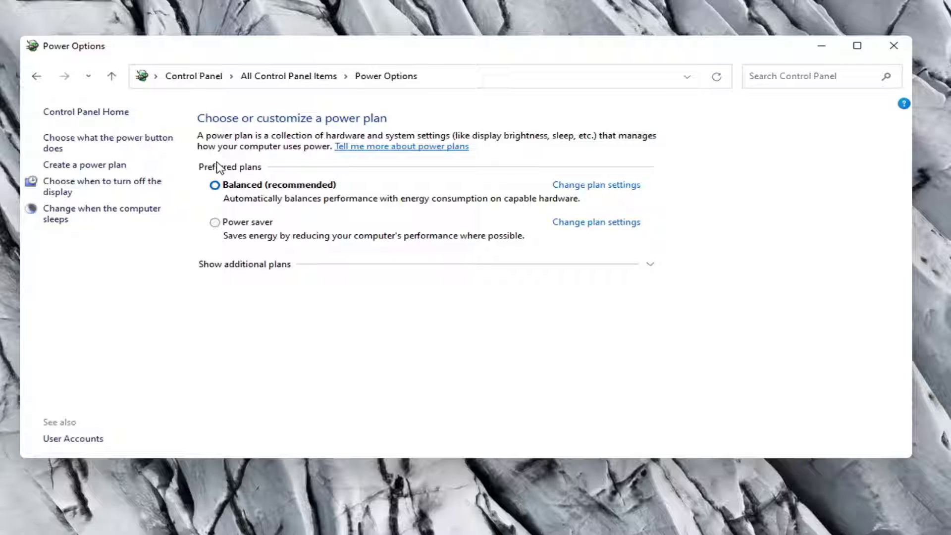
Step: Make Power saver the active power plan
left_click(215, 224)
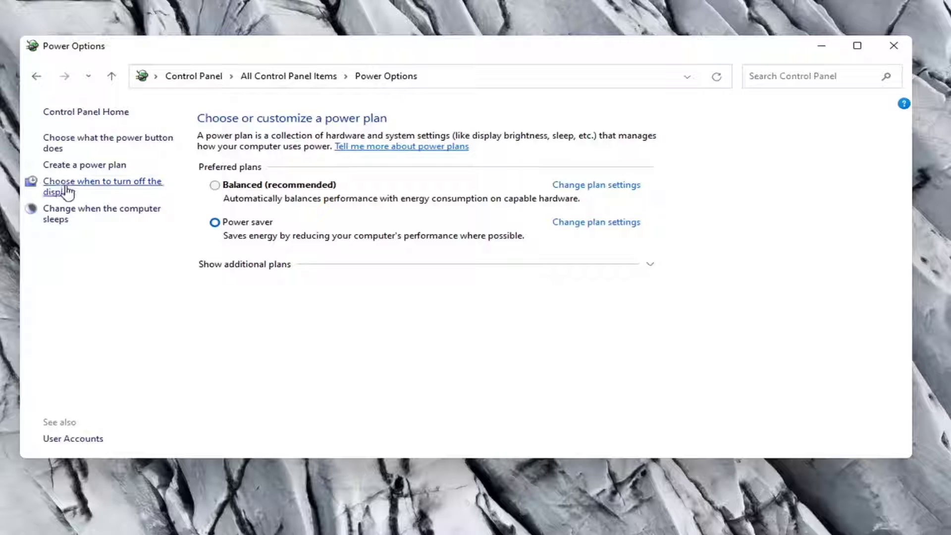
Step: Keep Power saver at 5 minutes display-off and 15 minutes sleep, then minimize Power Options
left_click(89, 187)
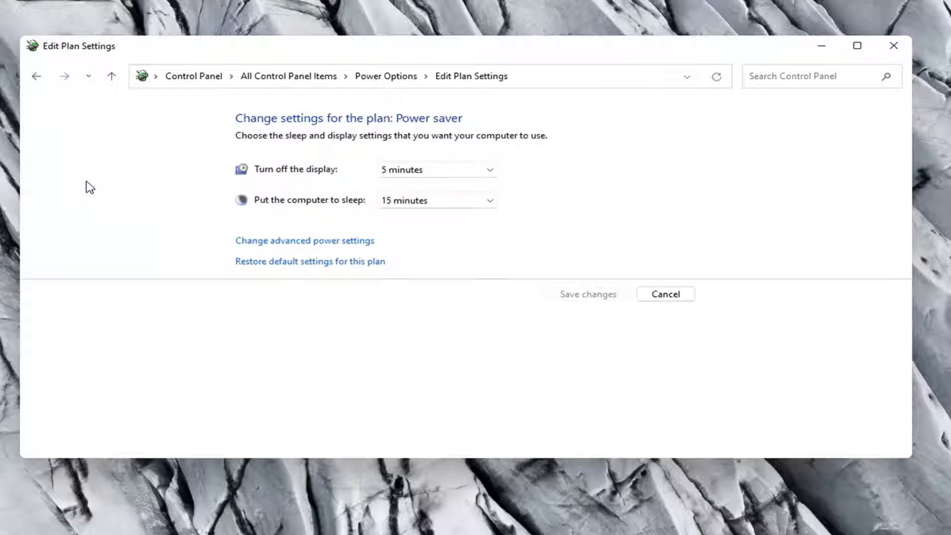
left_click(381, 170)
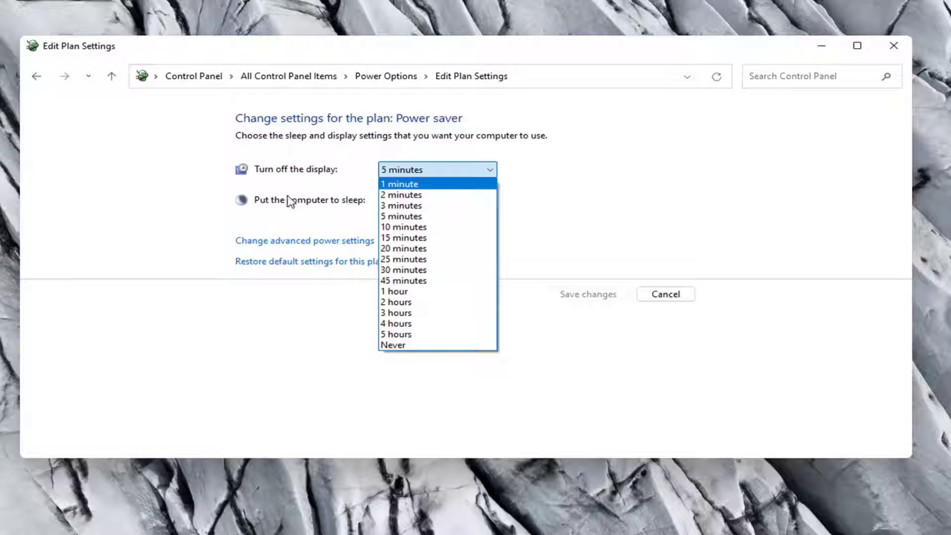
key("Down")
key("Down")
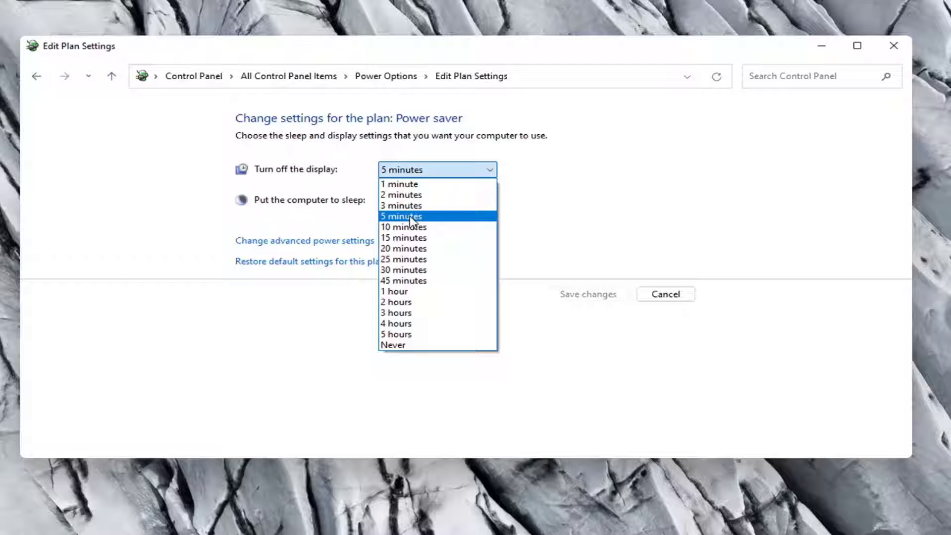
left_click(117, 188)
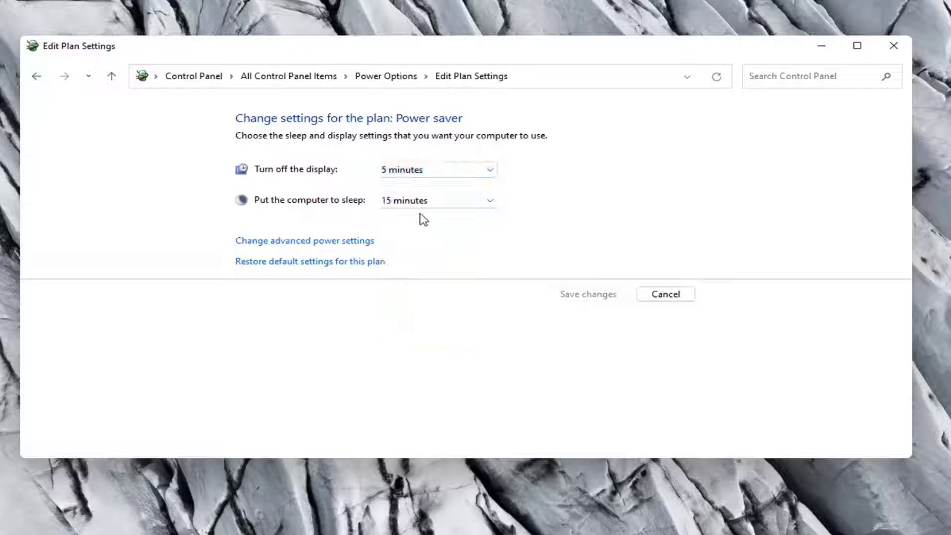
left_click(404, 204)
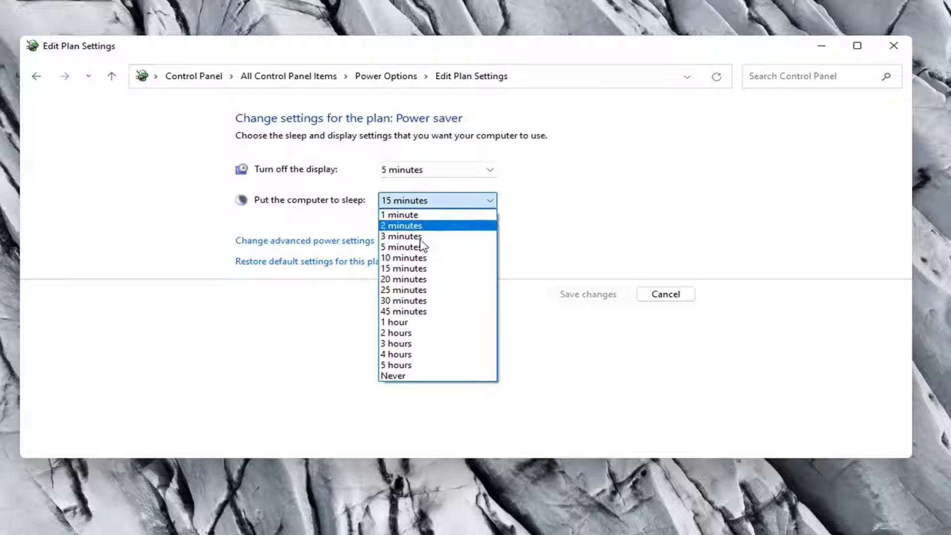
left_click(553, 209)
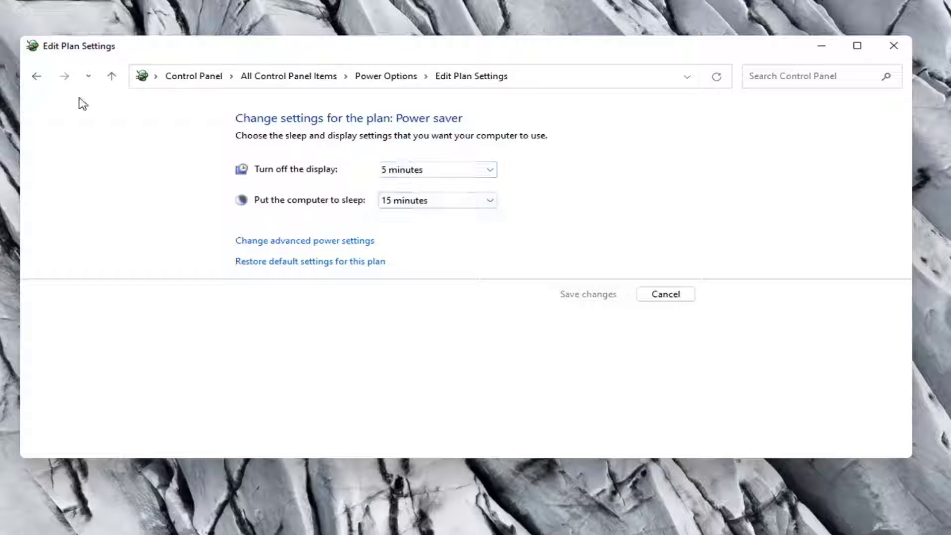
left_click(37, 78)
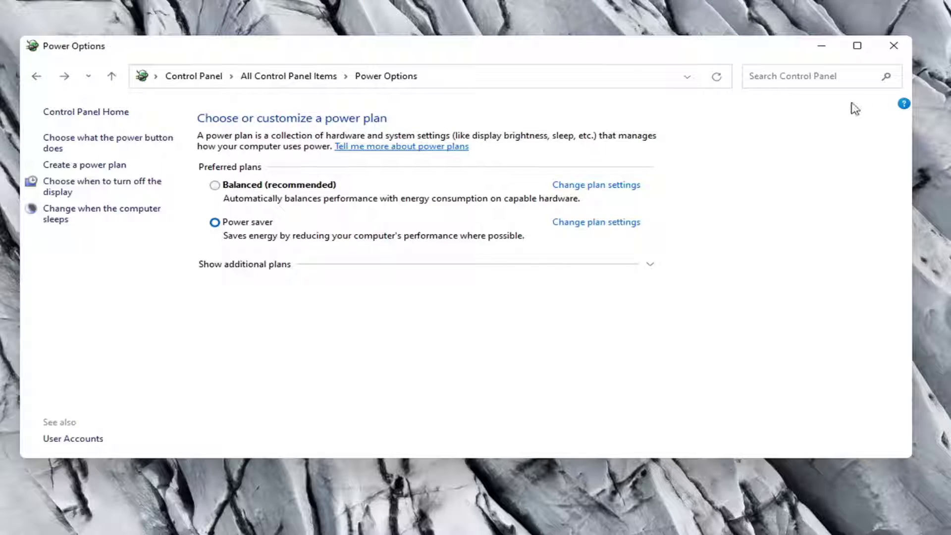
left_click(820, 46)
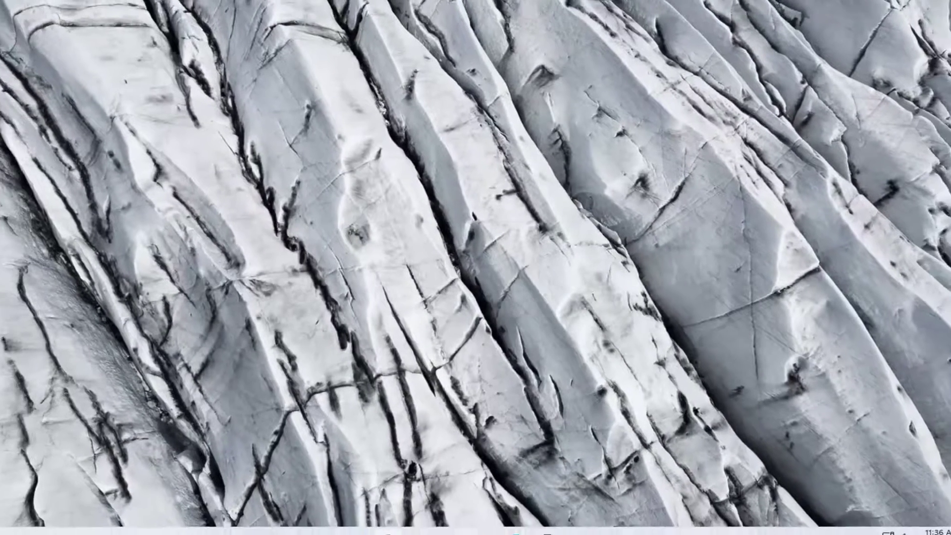
Step: Find 'adjust' in search and apply 'Adjust for best performance' in Performance Options
key("super+s")
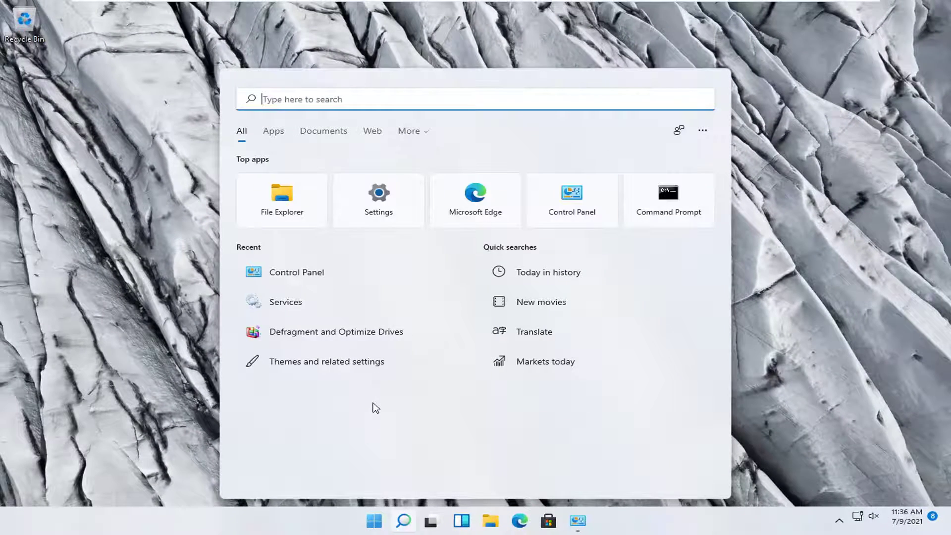
type("adjust")
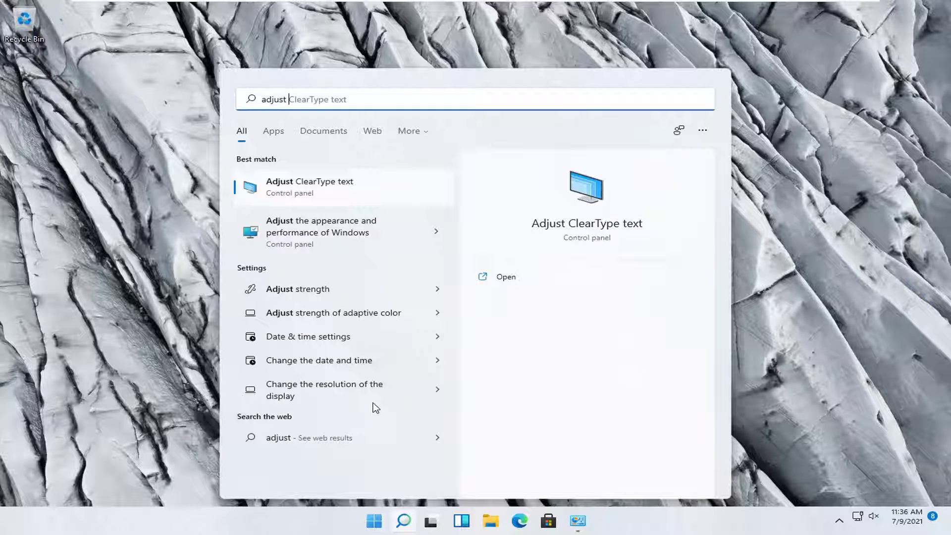
left_click(330, 241)
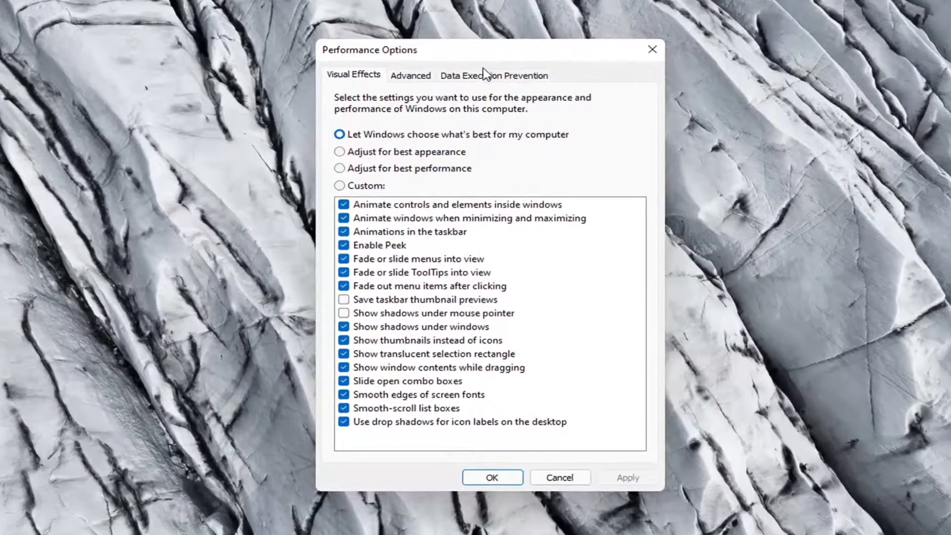
left_click(339, 168)
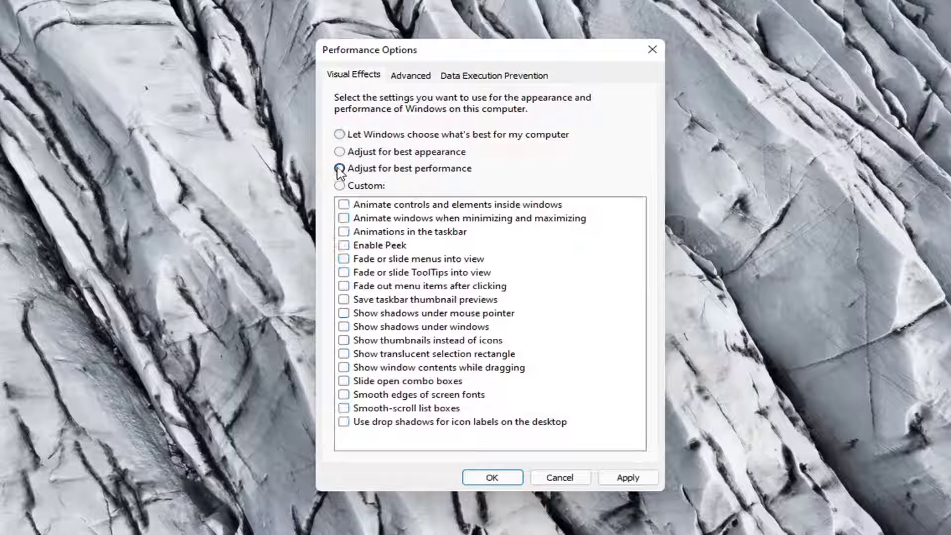
left_click(619, 477)
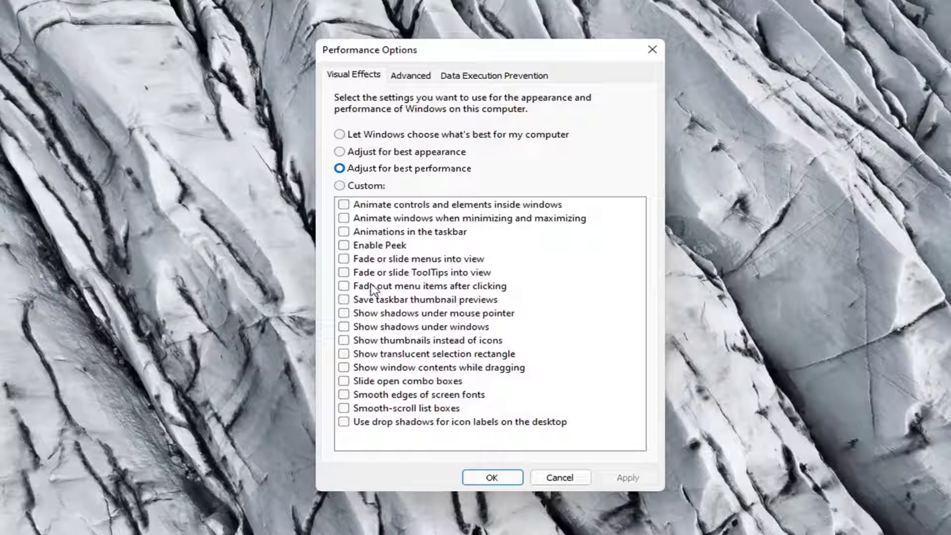
left_click_drag(360, 45, 425, 30)
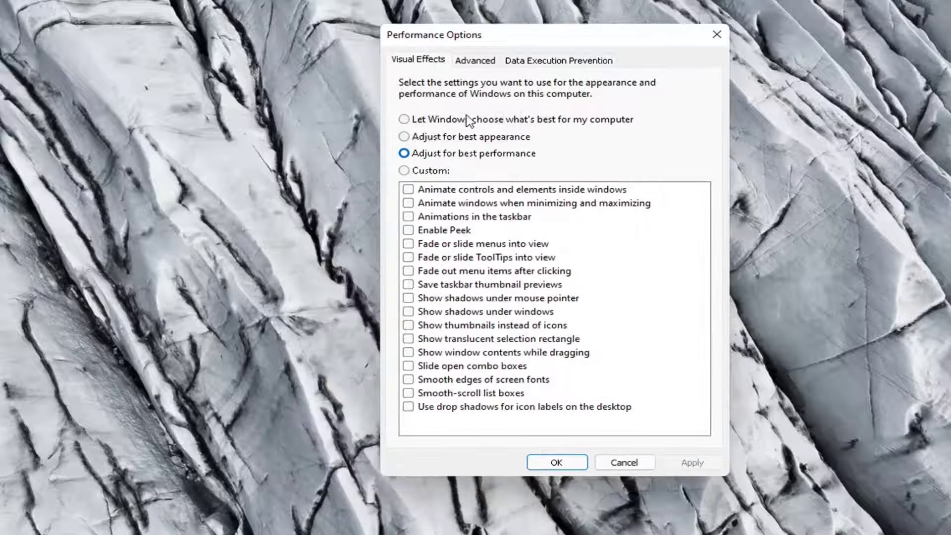
left_click(555, 468)
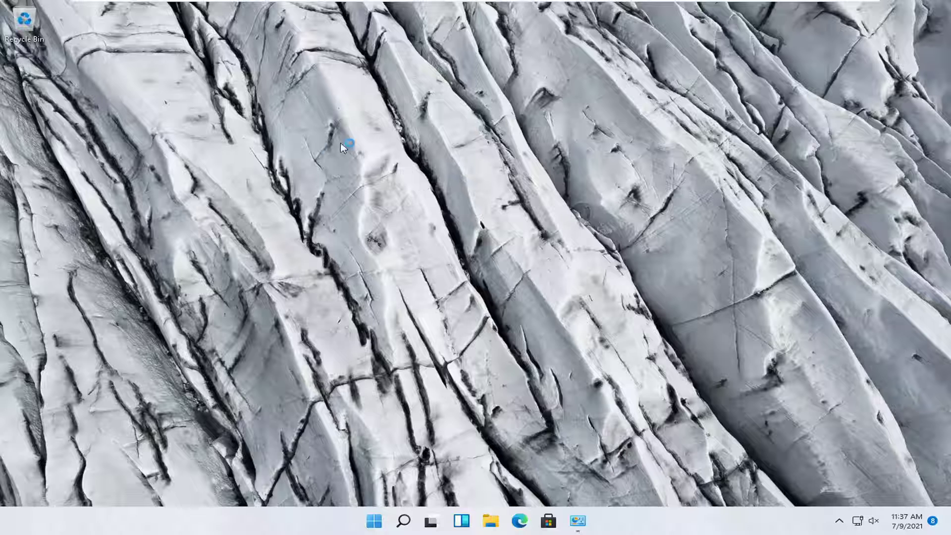
Step: Set the desktop background to Solid color black under Personalize > Background, then minimize Settings
right_click(365, 114)
left_click(424, 256)
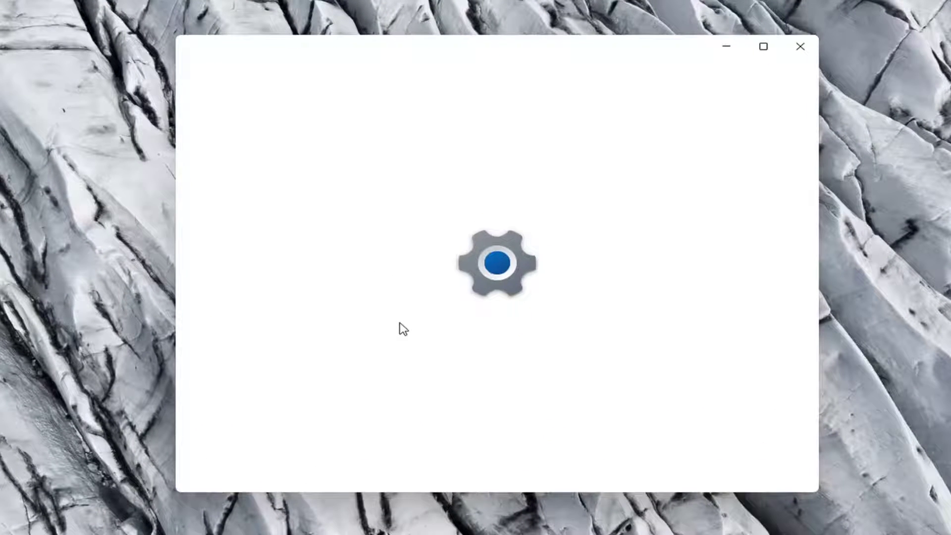
scroll(721, 303, "down", 3)
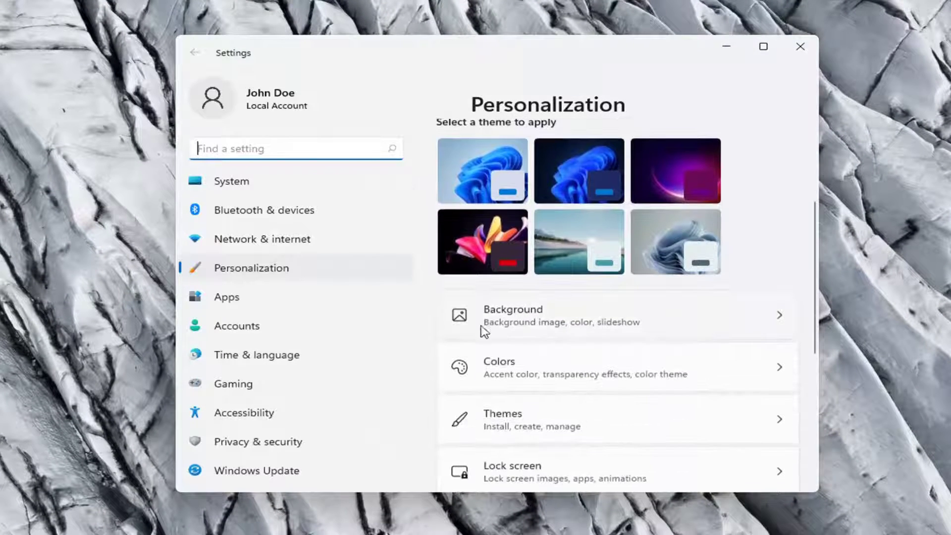
left_click(637, 323)
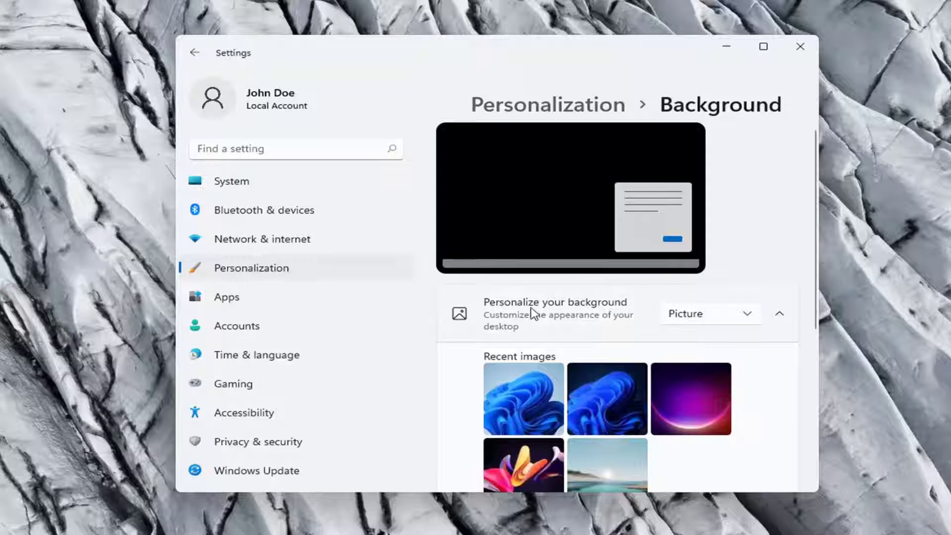
left_click(724, 321)
left_click(698, 353)
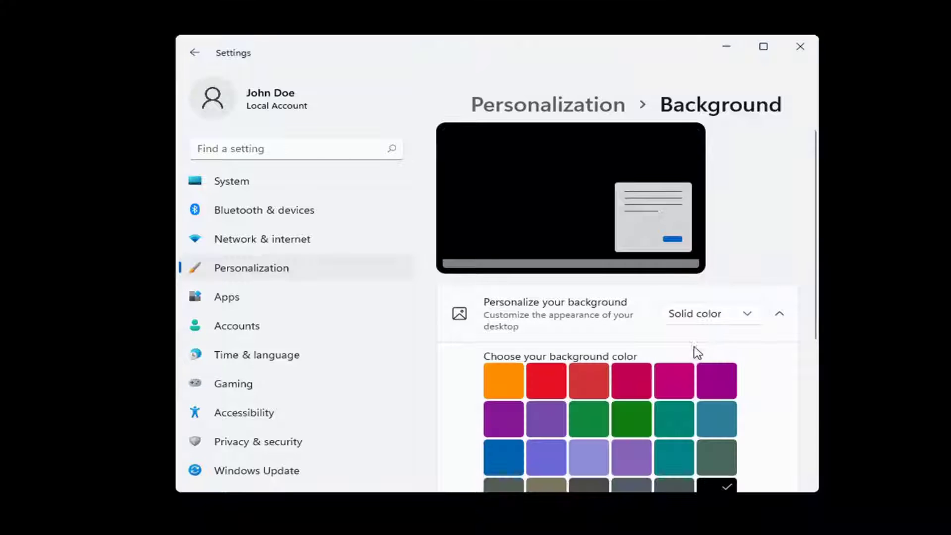
scroll(703, 386, "down", 1)
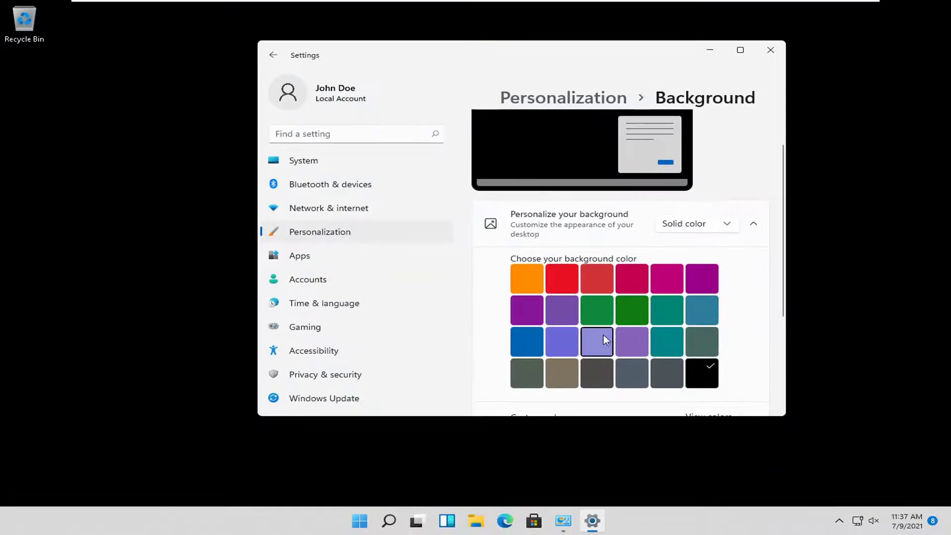
scroll(604, 334, "down", 1)
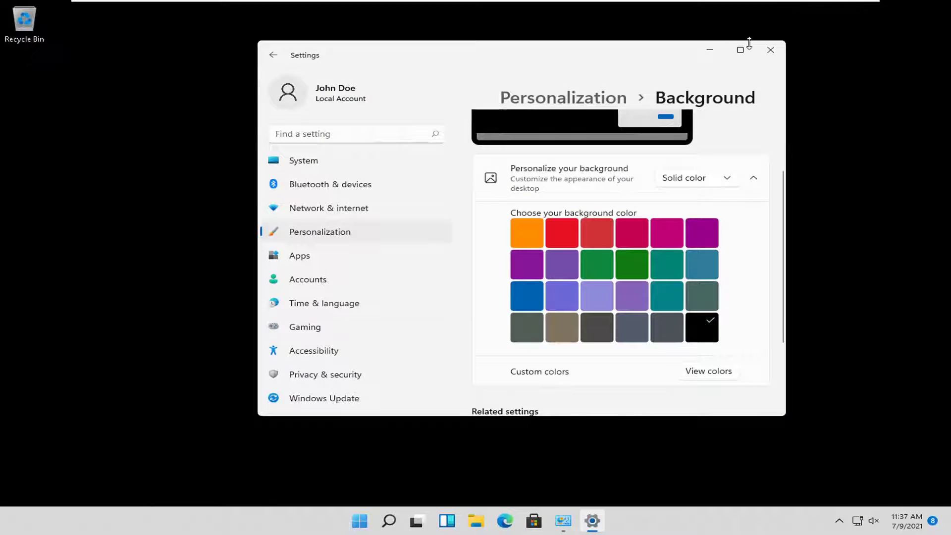
scroll(622, 307, "up", 2)
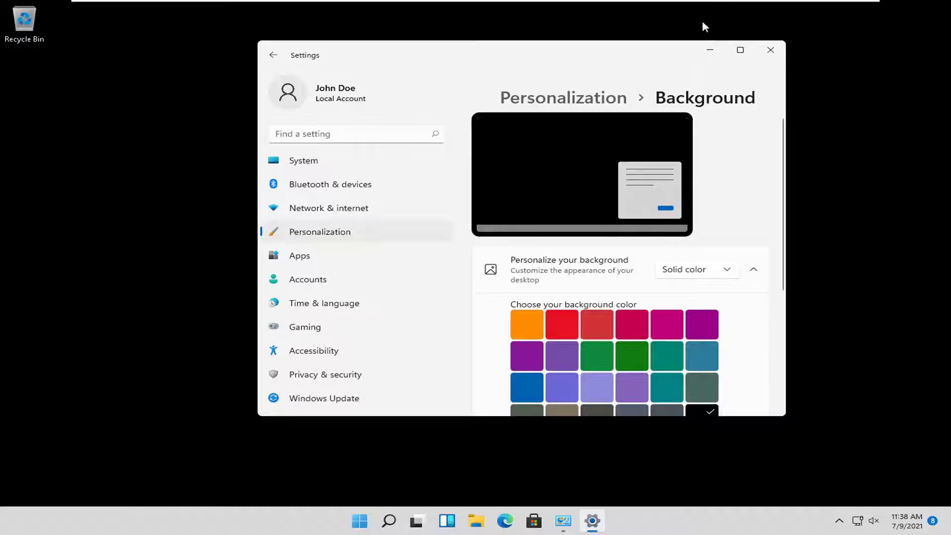
left_click(709, 49)
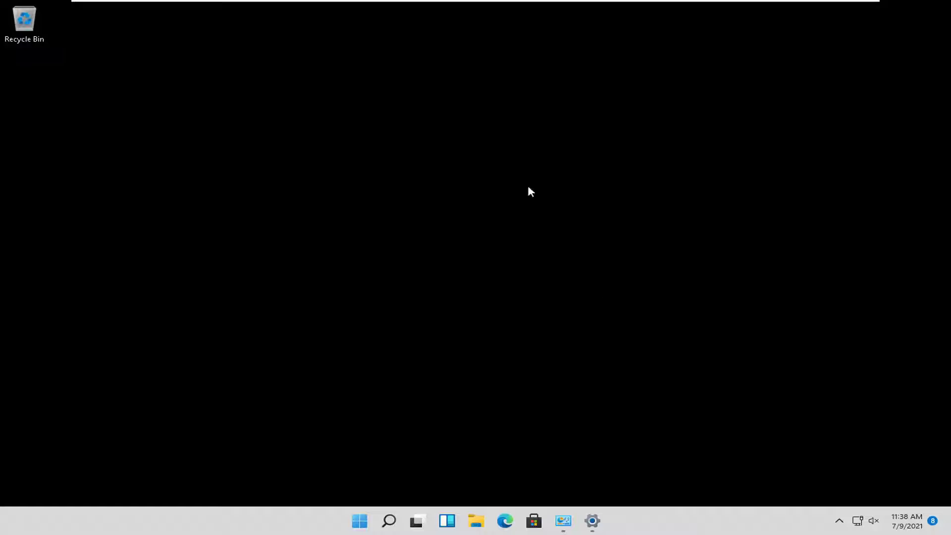